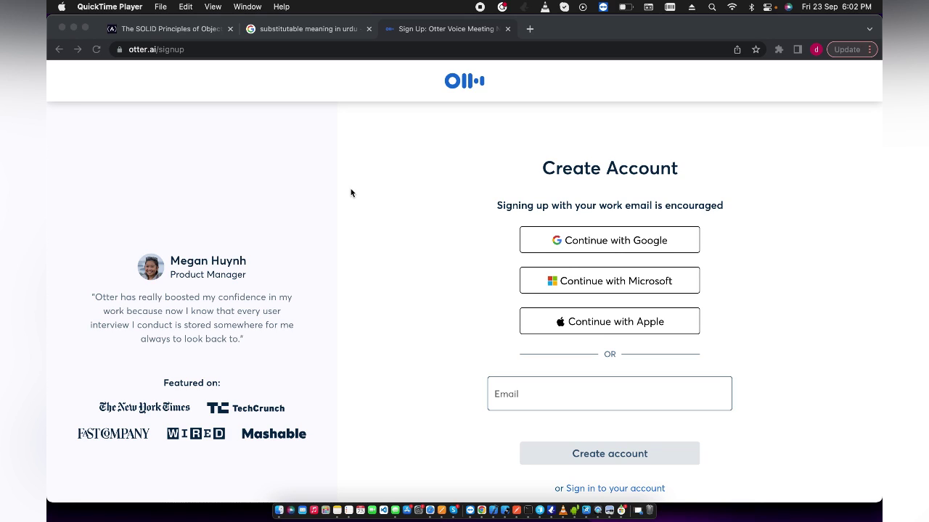
- Create an Otter account by continuing with Google and allowing access to the Google account
left_click(154, 53)
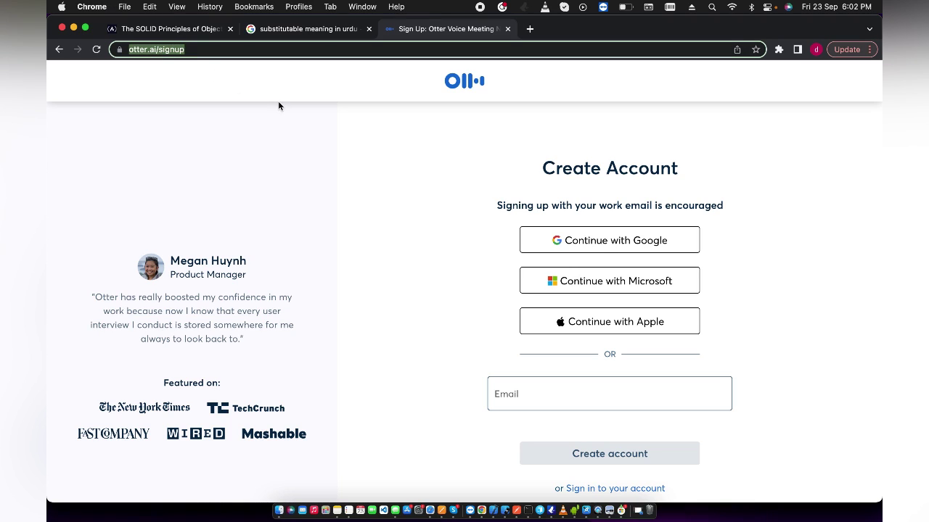
left_click(569, 250)
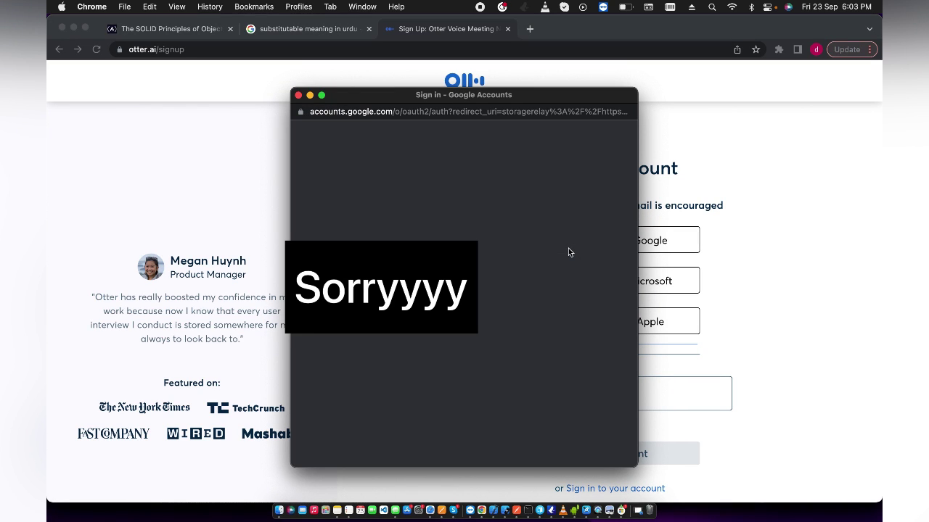
left_click(497, 332)
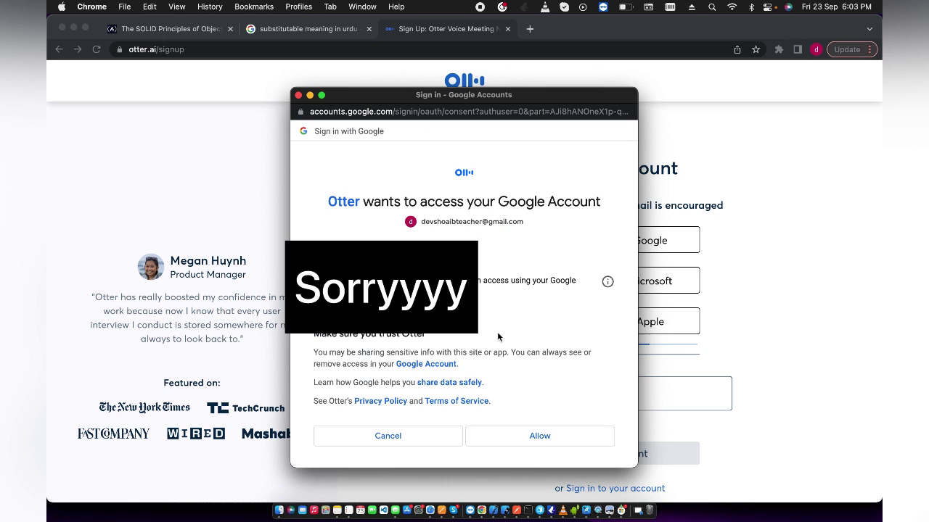
left_click(523, 448)
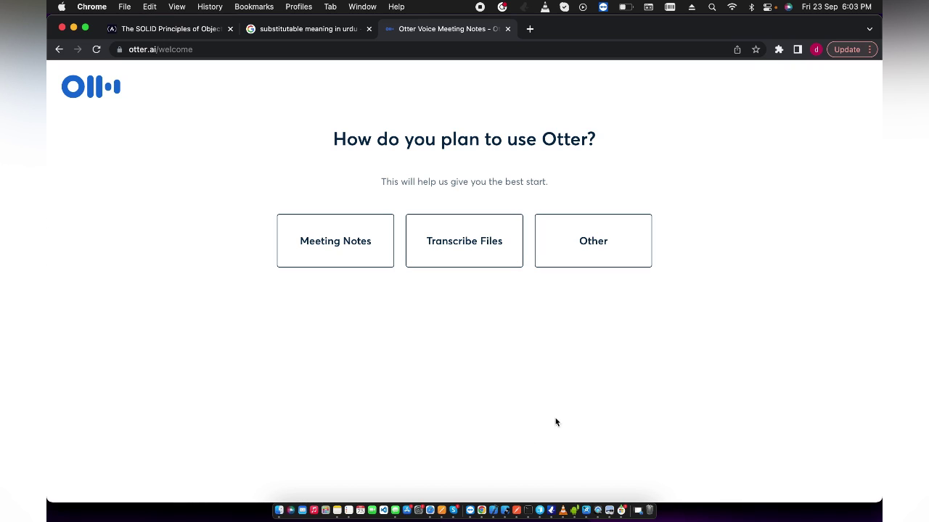
- Set the planned use of Otter to Transcribe Files and dismiss the Transcribe audio and video dialog
left_click(479, 263)
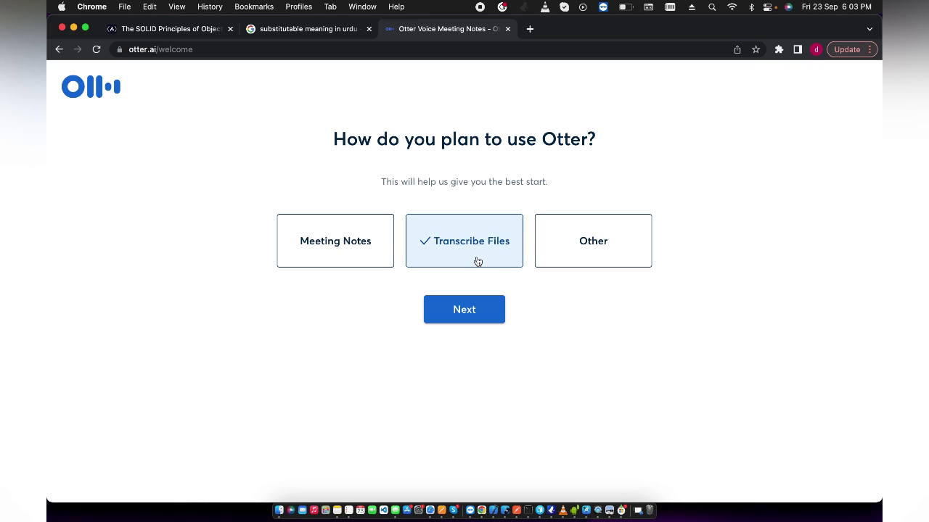
left_click(467, 312)
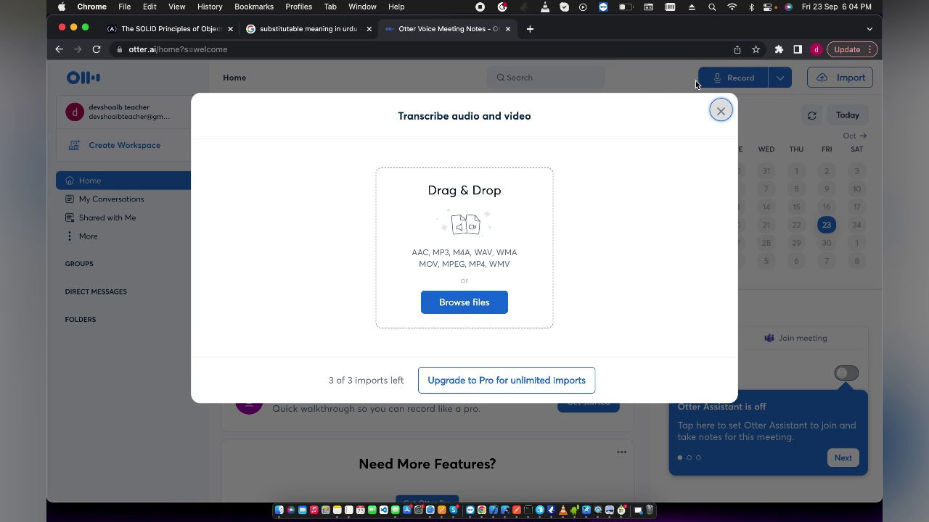
left_click(721, 114)
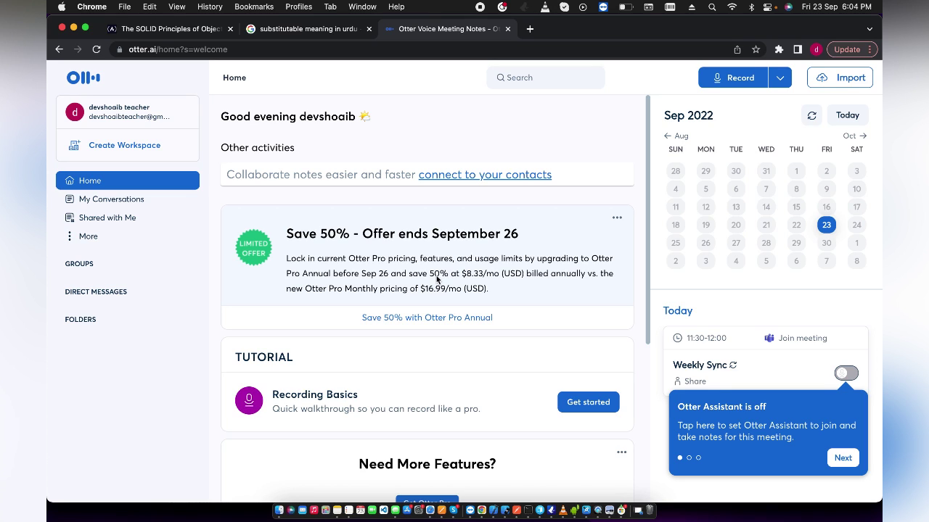
scroll(435, 275, "down", 4)
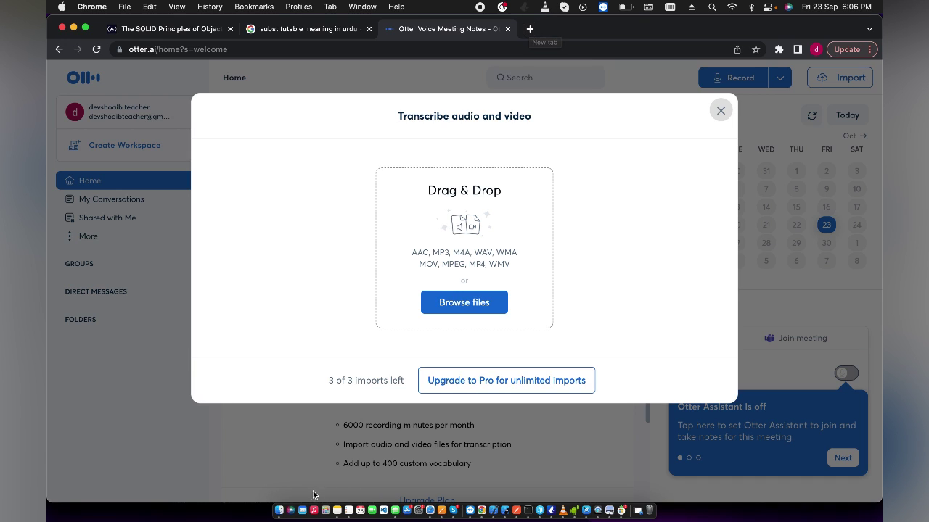
- Browse the Recents, Movies and Documents folders in Finder for a media file to transcribe
left_click(283, 510)
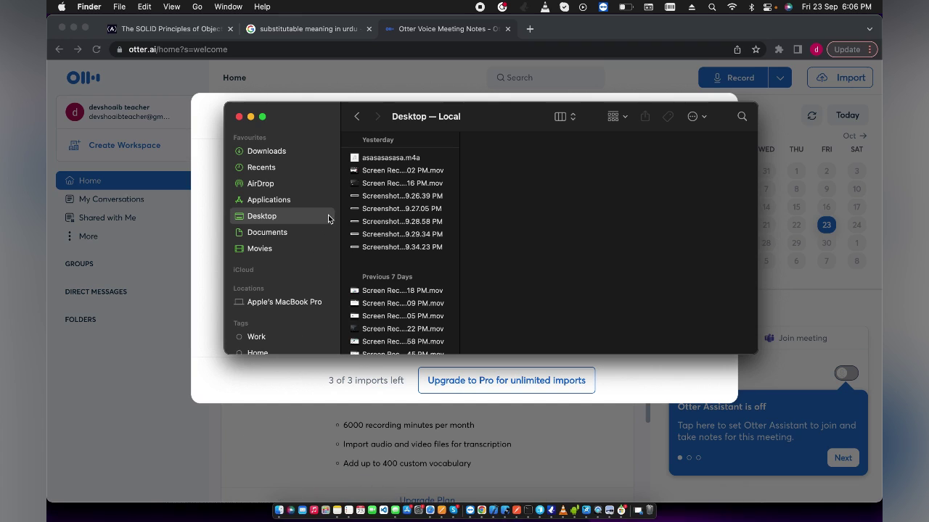
left_click(278, 170)
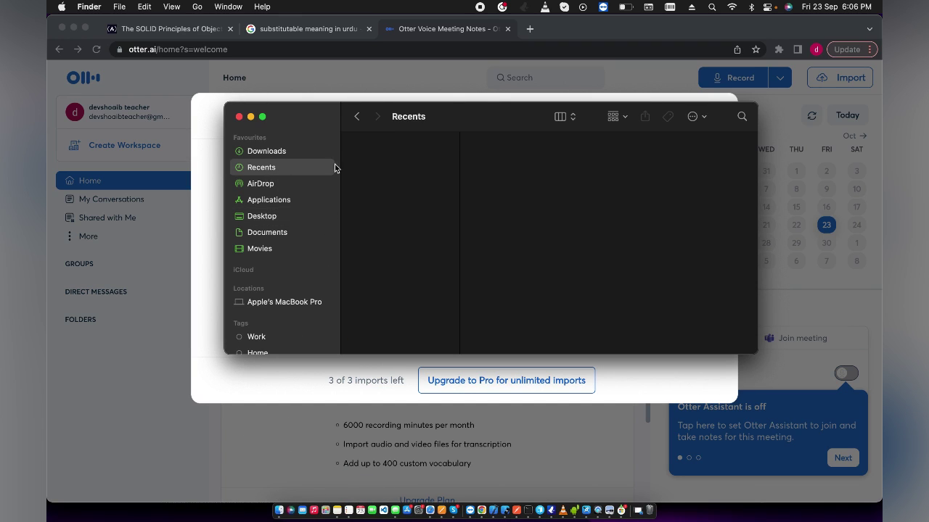
scroll(390, 269, "down", 1)
scroll(391, 268, "down", 5)
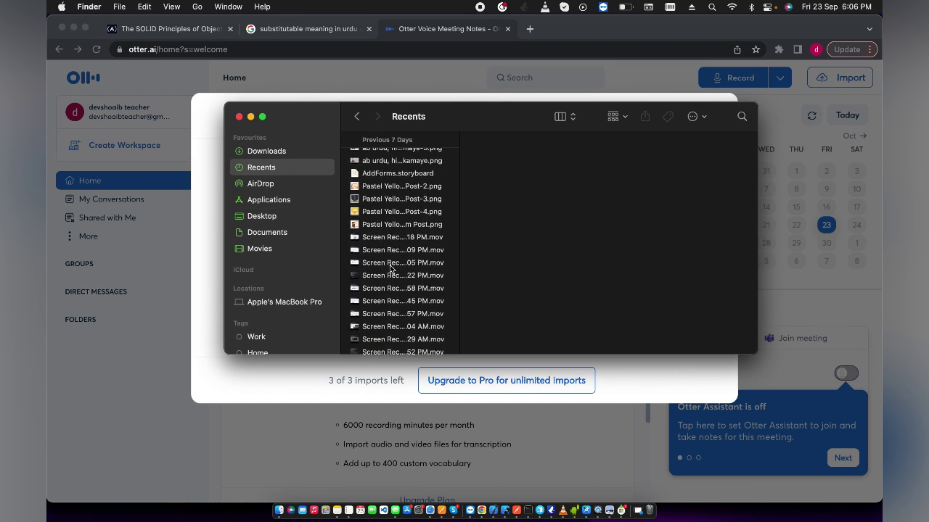
left_click(267, 253)
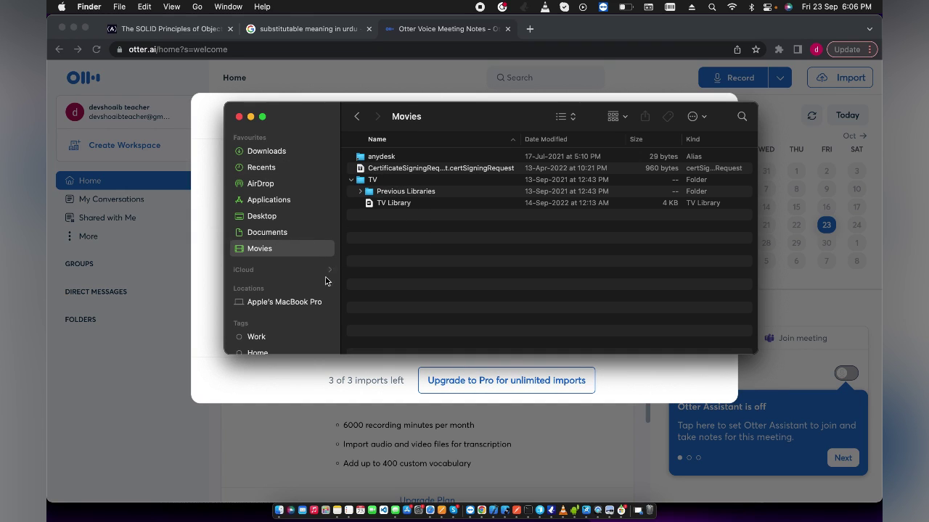
left_click(289, 236)
scroll(409, 268, "down", 5)
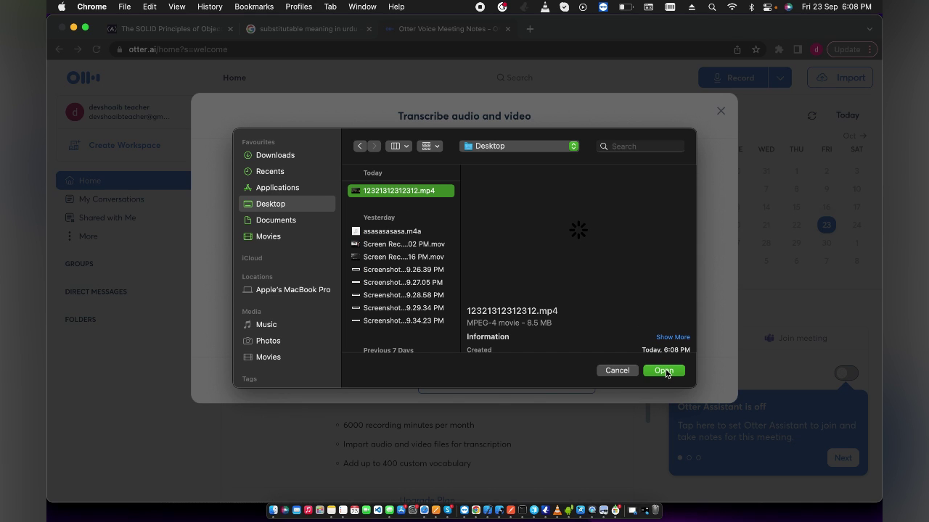
- Import 12321312312312.mp4 from the Desktop for transcription, allow ready notifications, and decline importing another file
left_click(665, 371)
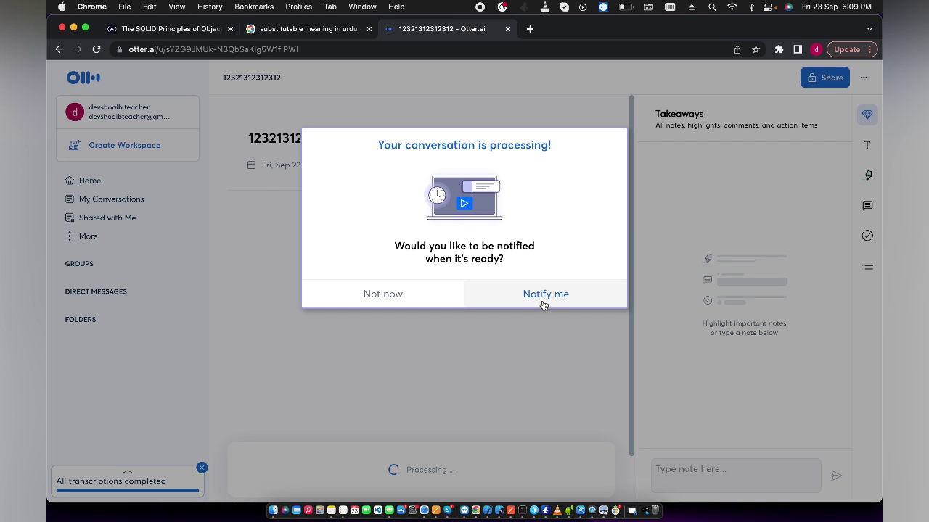
left_click(544, 304)
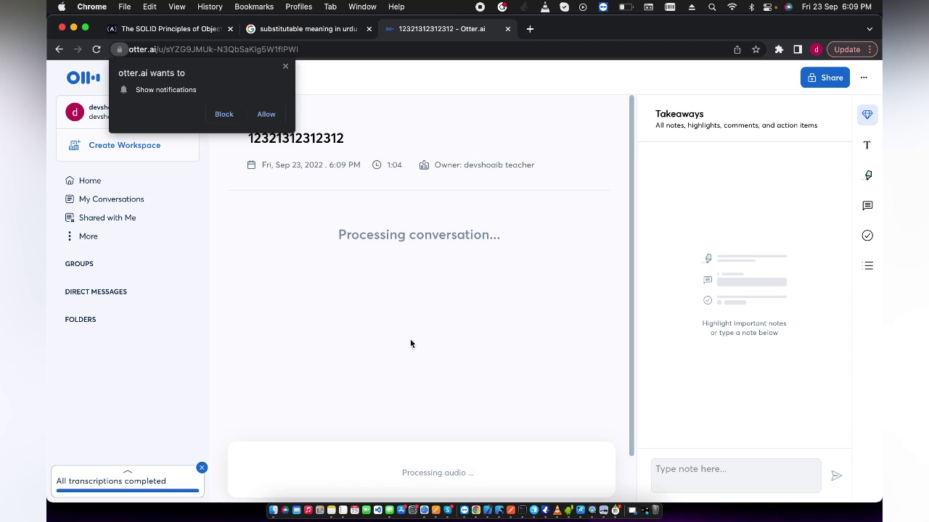
left_click(266, 115)
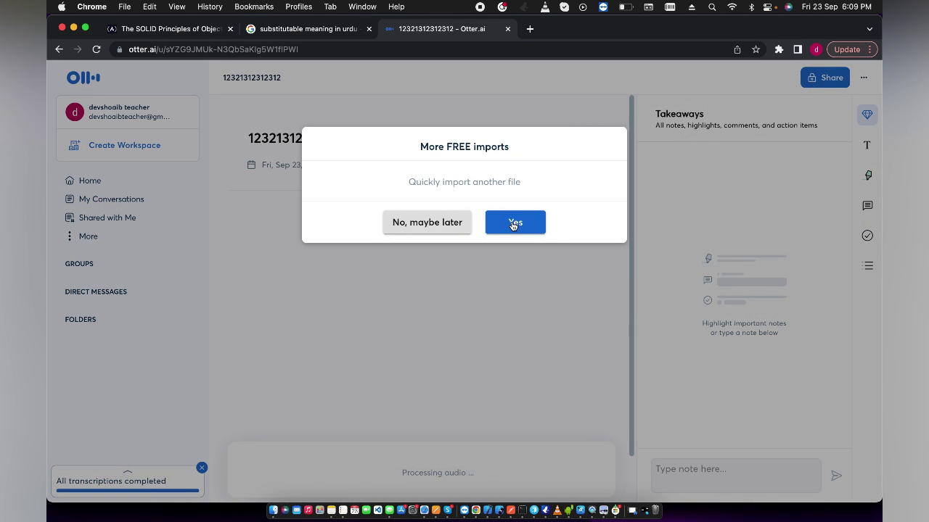
left_click(411, 234)
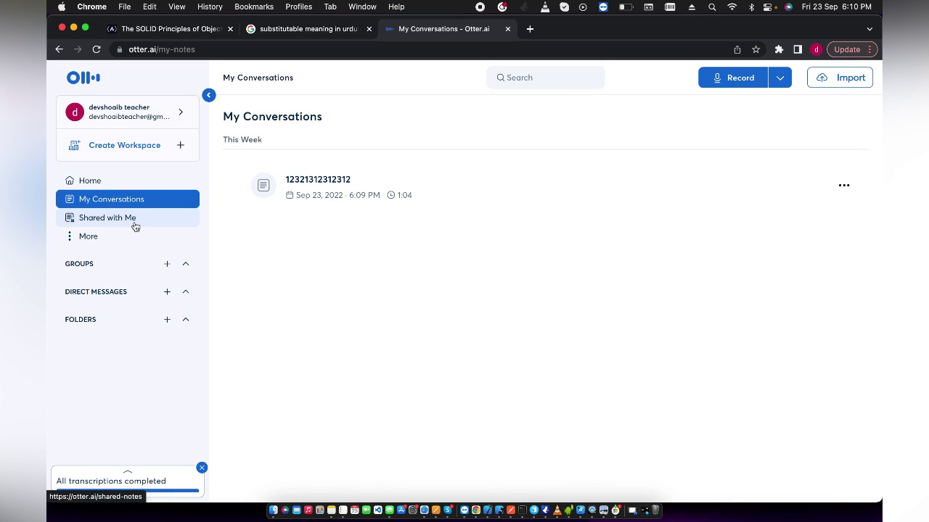
- Examine the home page's activity and plan details and the account and workspace options
left_click(132, 183)
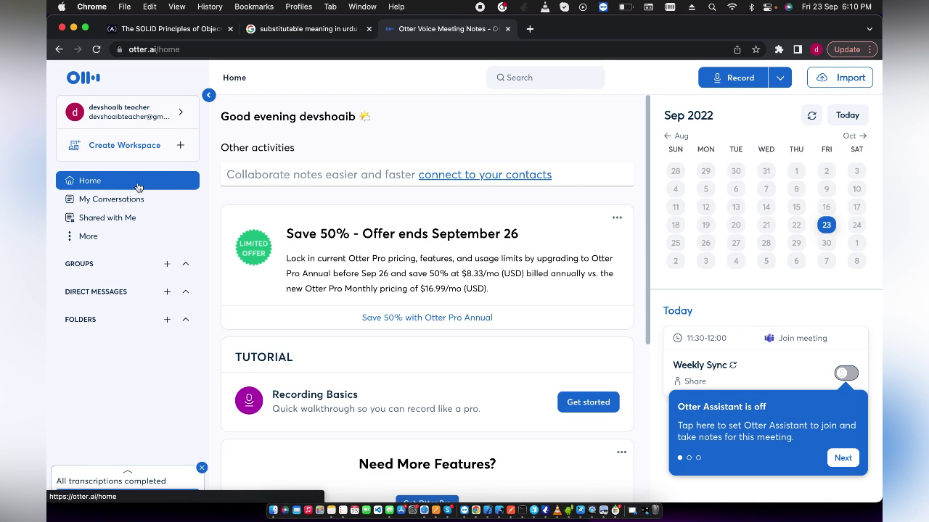
scroll(345, 251, "down", 5)
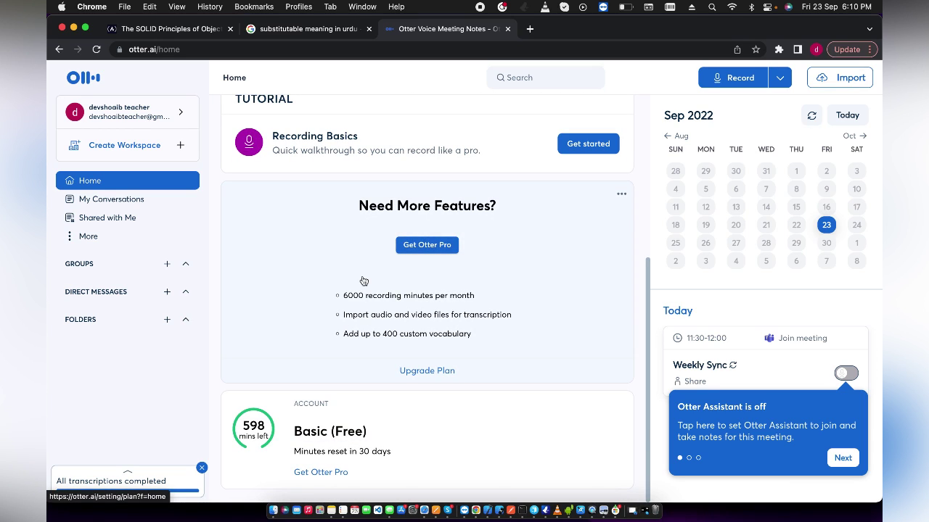
scroll(363, 280, "up", 3)
scroll(363, 280, "up", 1)
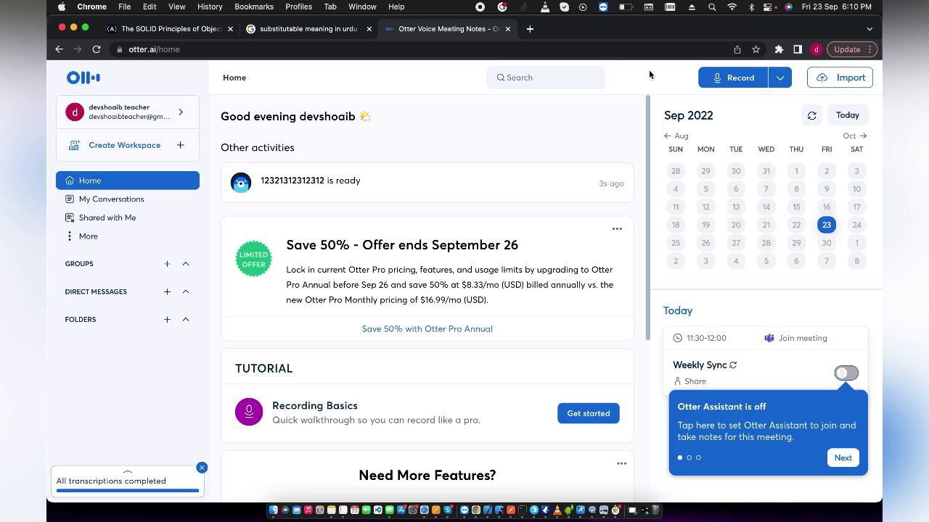
left_click(143, 116)
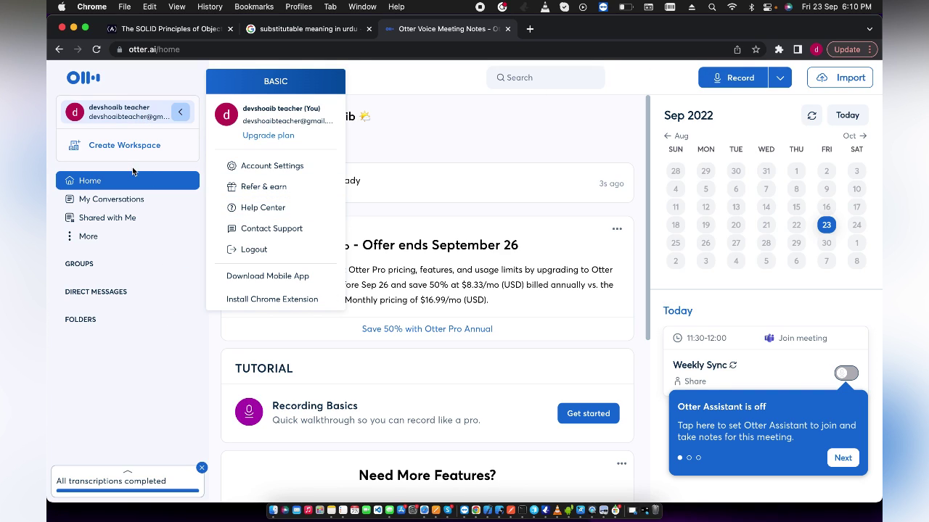
left_click(119, 145)
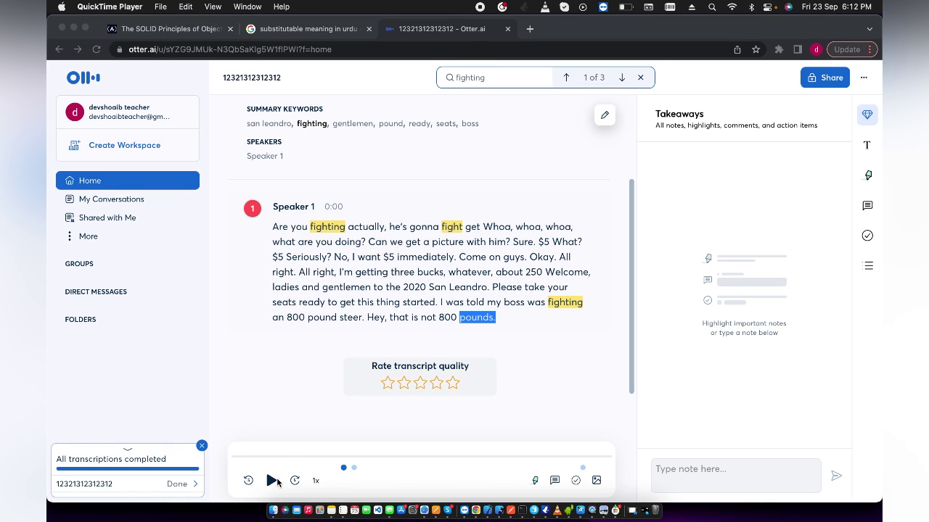
- Play the imported recording alongside its transcript and pause it partway through
left_click(269, 481)
left_click(268, 481)
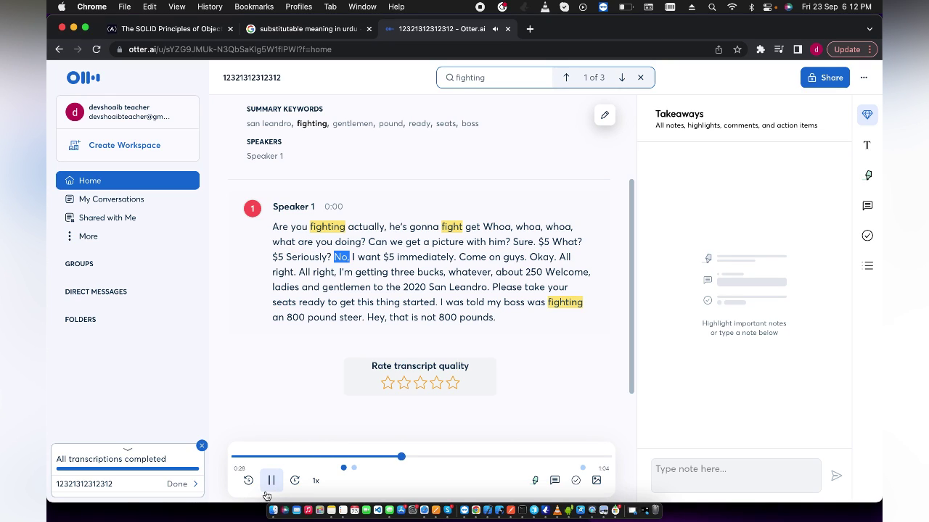
left_click(270, 480)
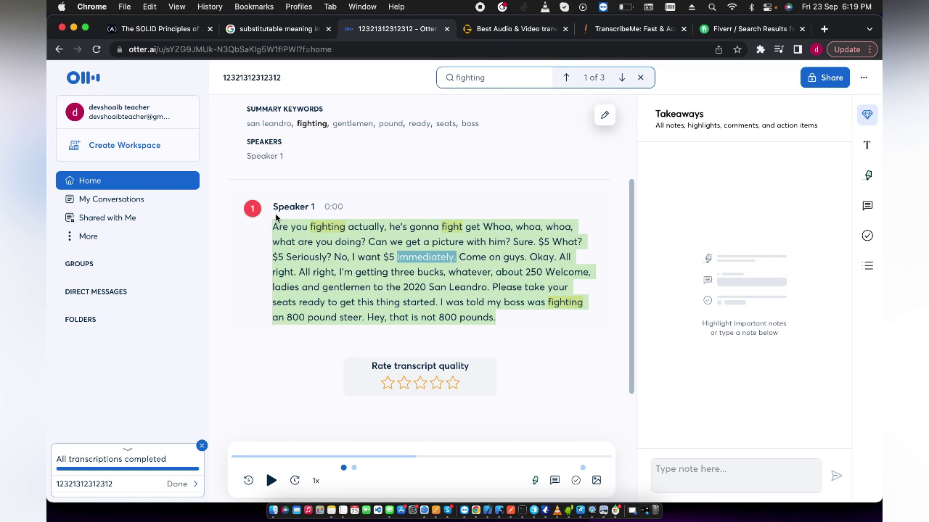
key("super+c")
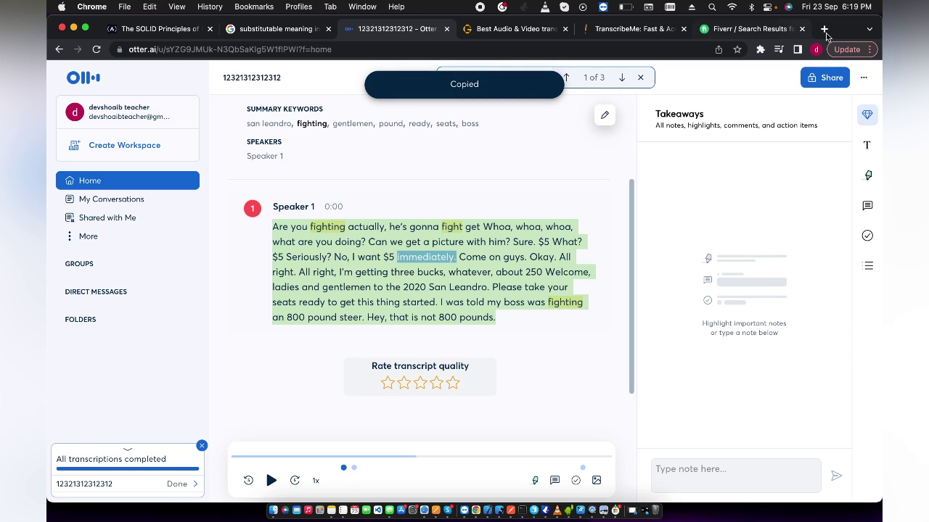
left_click(824, 29)
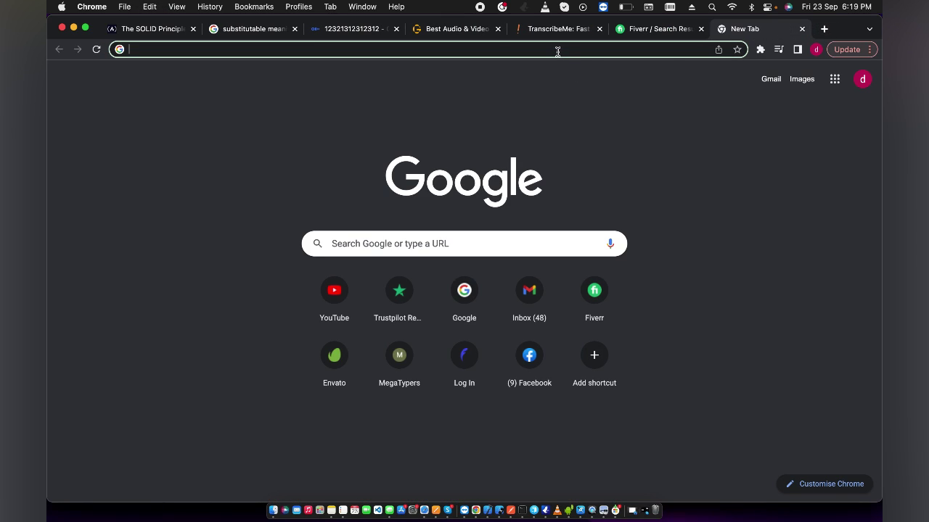
left_click(557, 52)
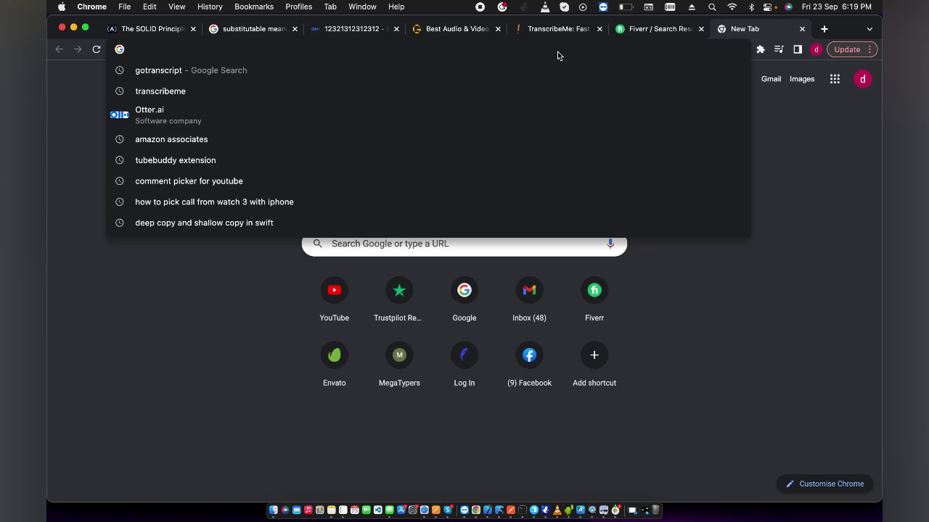
key("super+3")
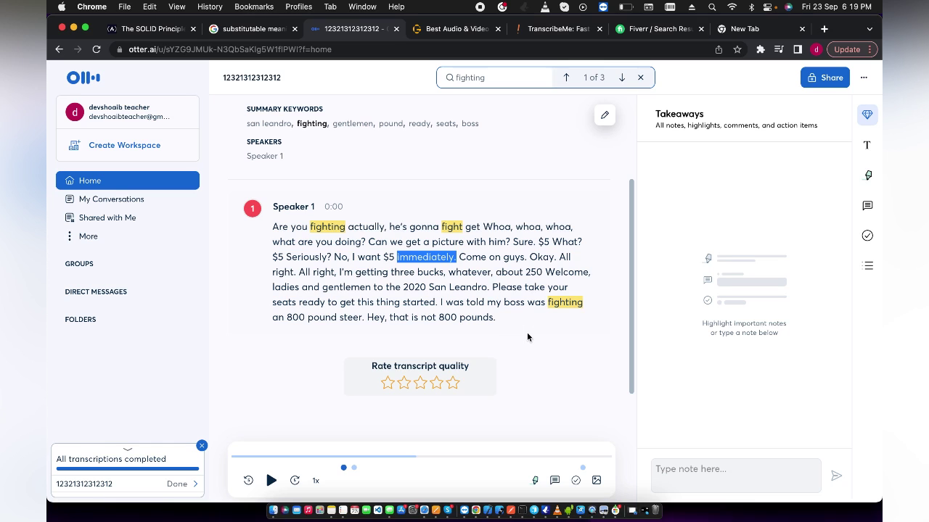
left_click_drag(512, 317, 232, 215)
key("super+c")
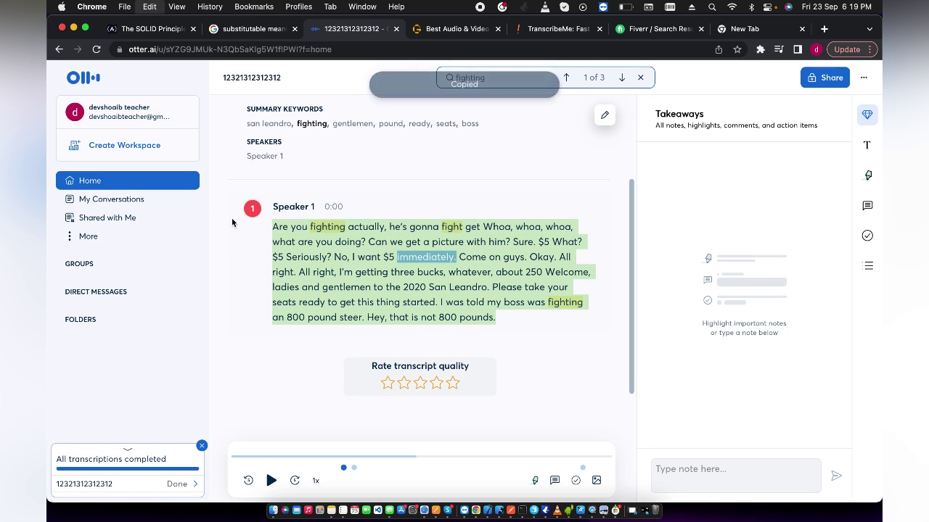
left_click(746, 32)
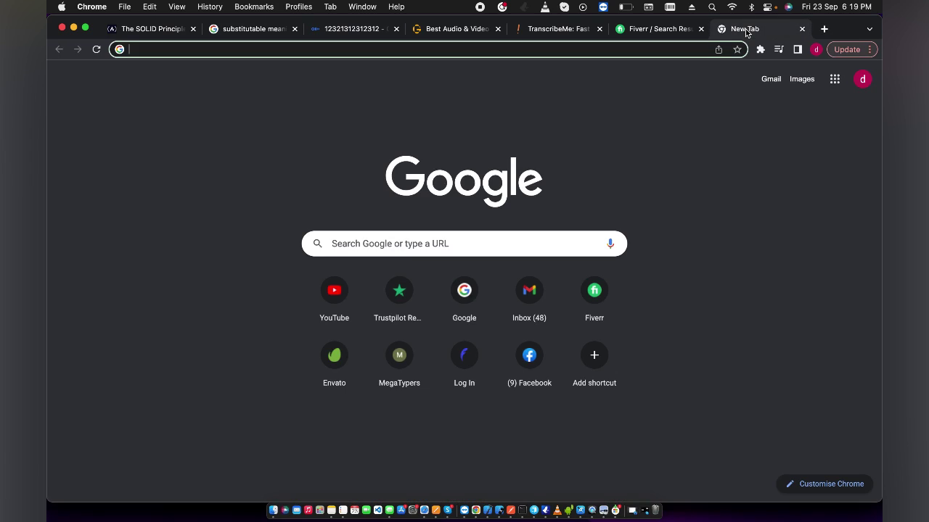
left_click(264, 49)
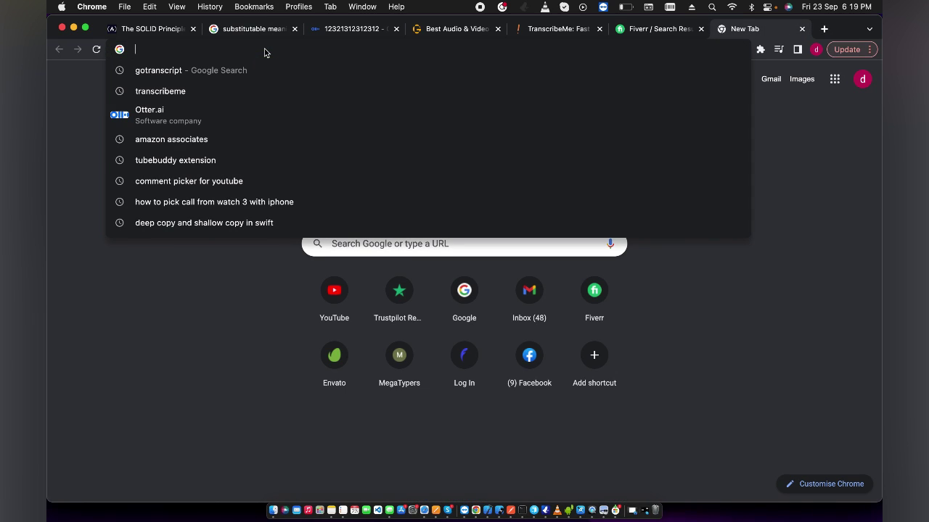
left_click(307, 501)
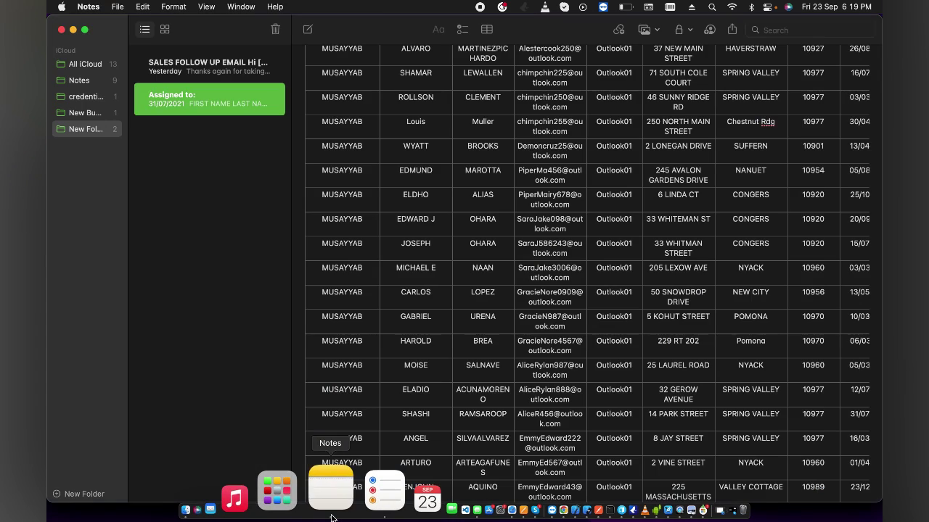
left_click(339, 514)
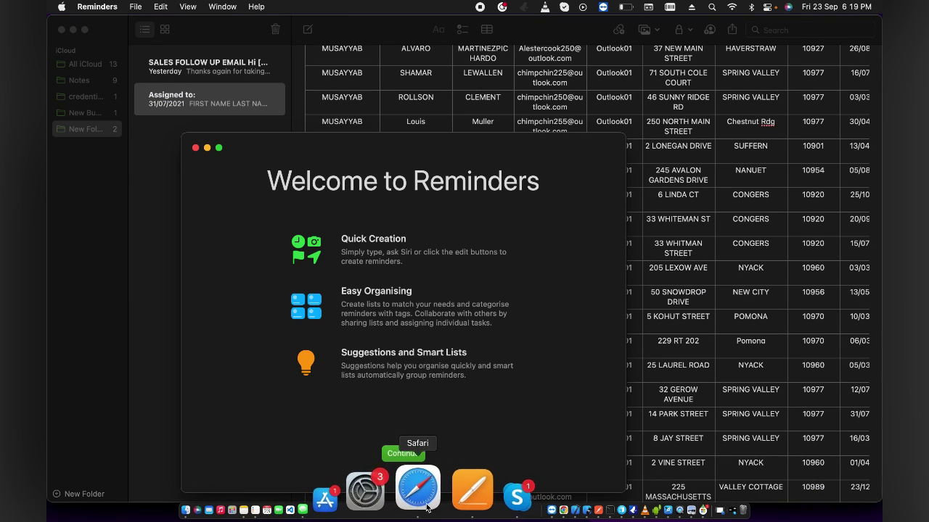
- Switch to Pages and paste the copied transcript below the Suzuki Alto paragraph in the Untitled 2 document
left_click(436, 501)
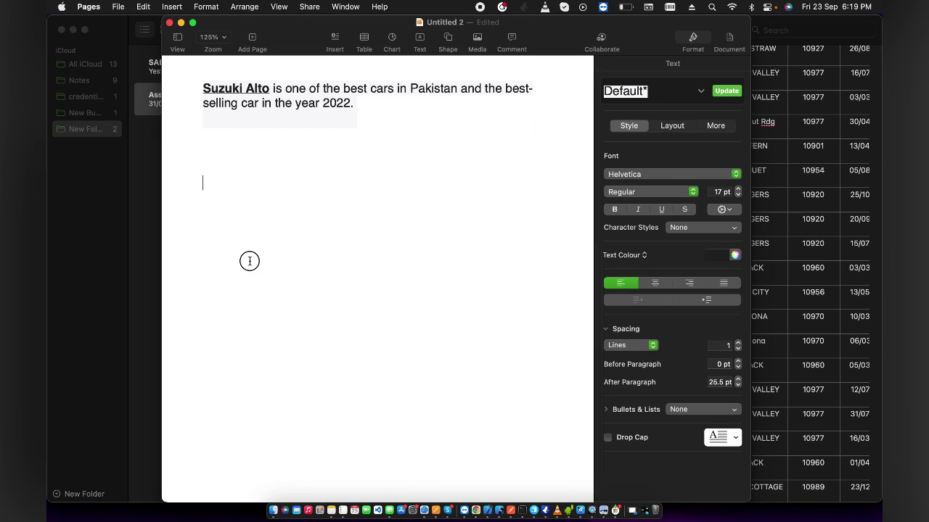
key("super+v")
left_click(370, 212)
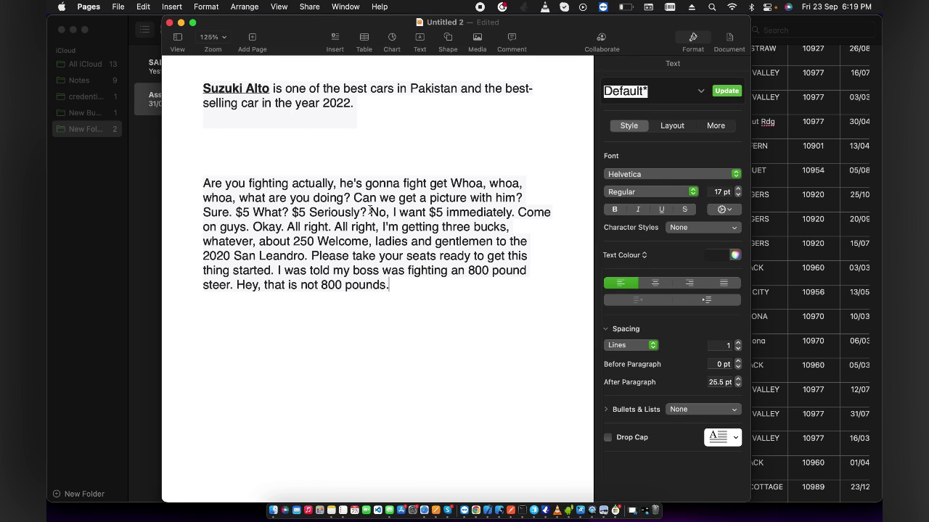
- Split the pasted transcript into separate paragraphs before "No, I want $5 immediately" and before "Please take your seats"
key("Return")
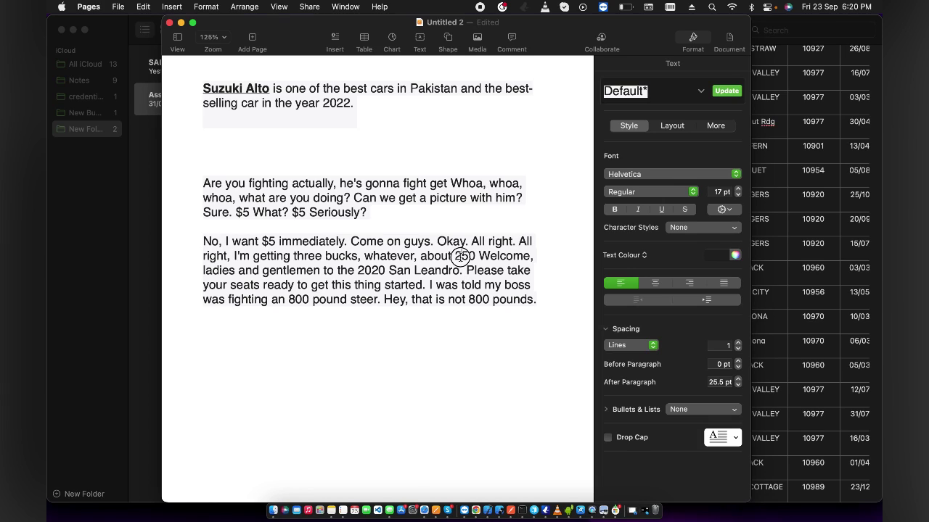
left_click(465, 271)
key("Return")
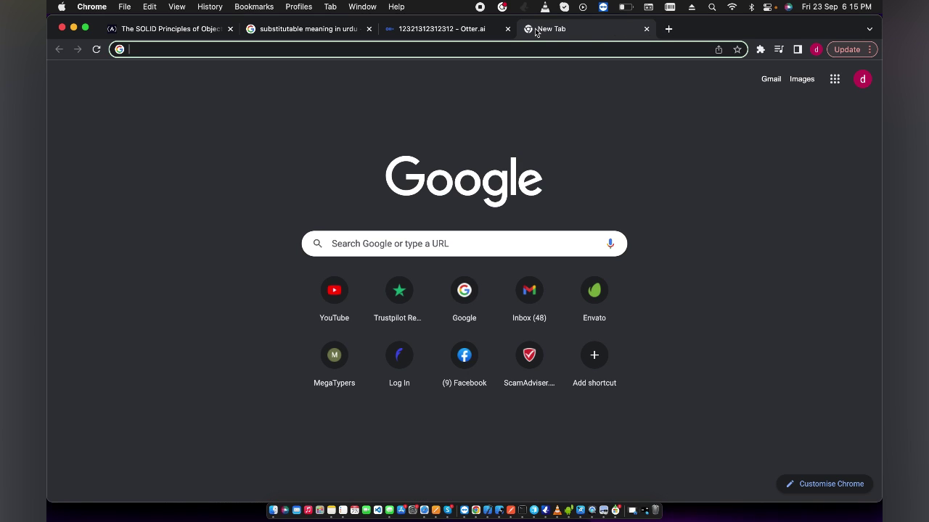
- Switch to Chrome, search for gotranscript in the new tab and open the GoTranscript website
type("go")
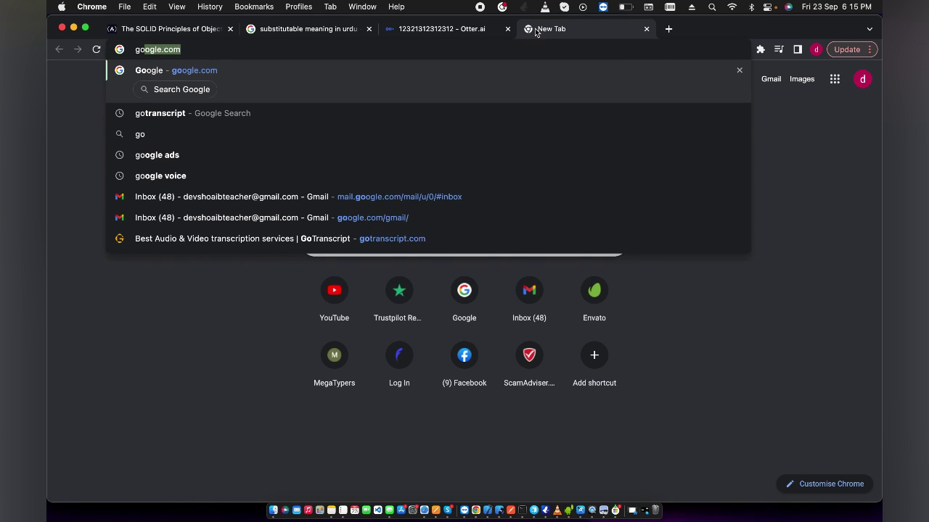
type("tra")
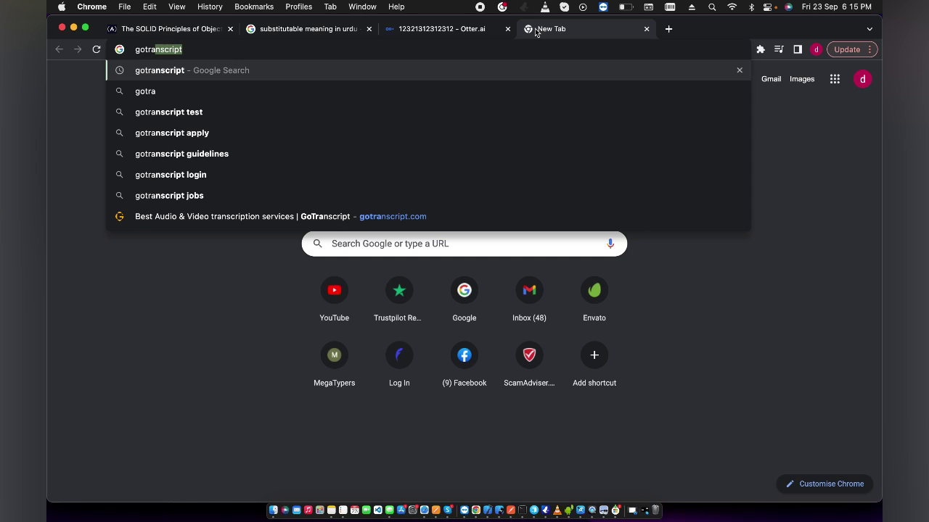
type("nscript")
key("Return")
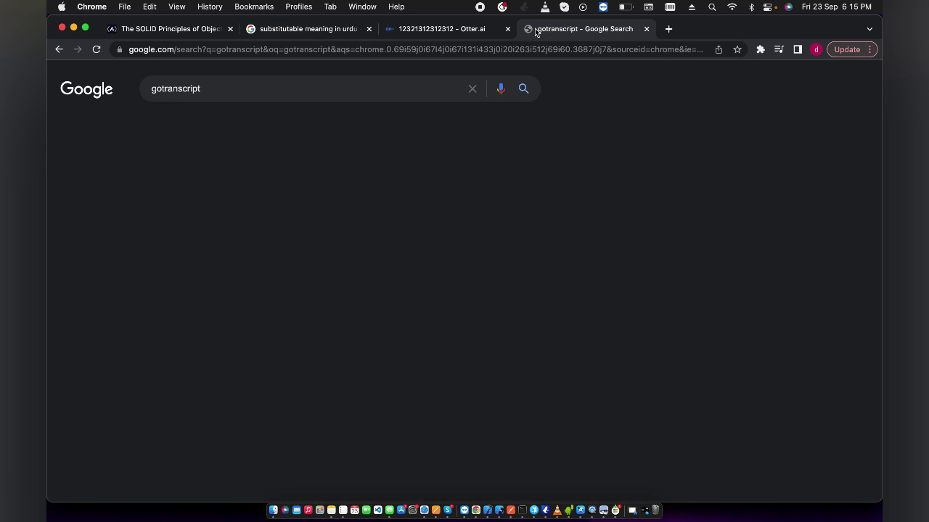
left_click(364, 187)
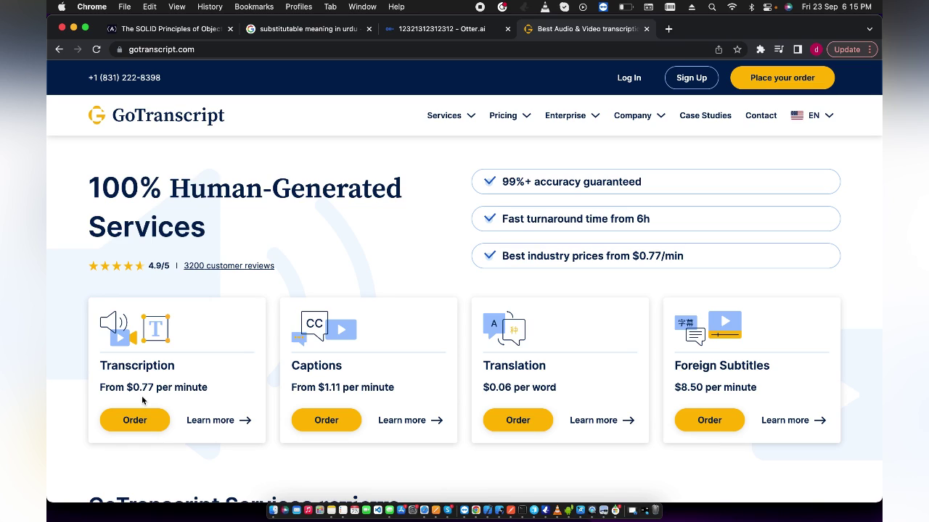
- Open Calculator and multiply 5 by GoTranscript's transcription rate of 0.77
key("super+space")
type("cal")
key("Return")
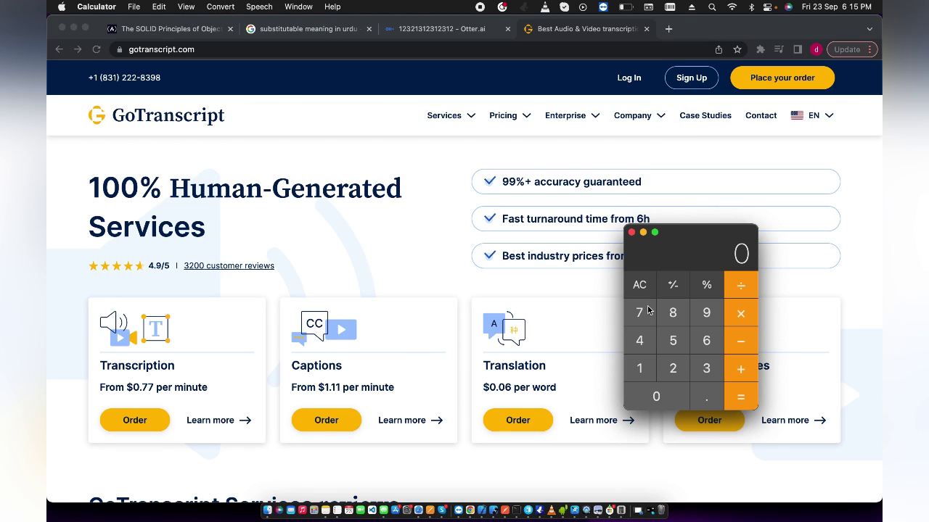
left_click(671, 338)
left_click(733, 319)
type("0.77")
key("Return")
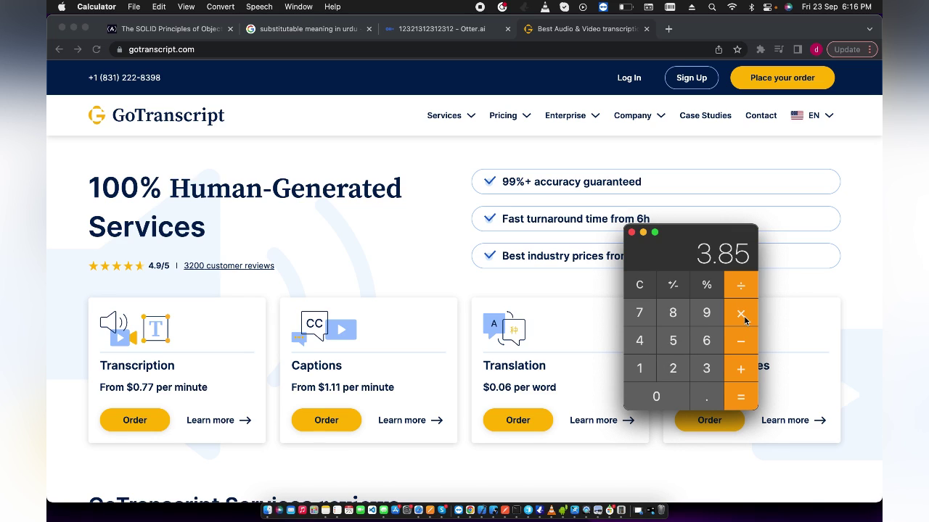
- Multiply the calculated amount by 240 and move the Calculator window clear of the $0.77/min price line
left_click(673, 369)
left_click(643, 341)
left_click(650, 398)
left_click(740, 396)
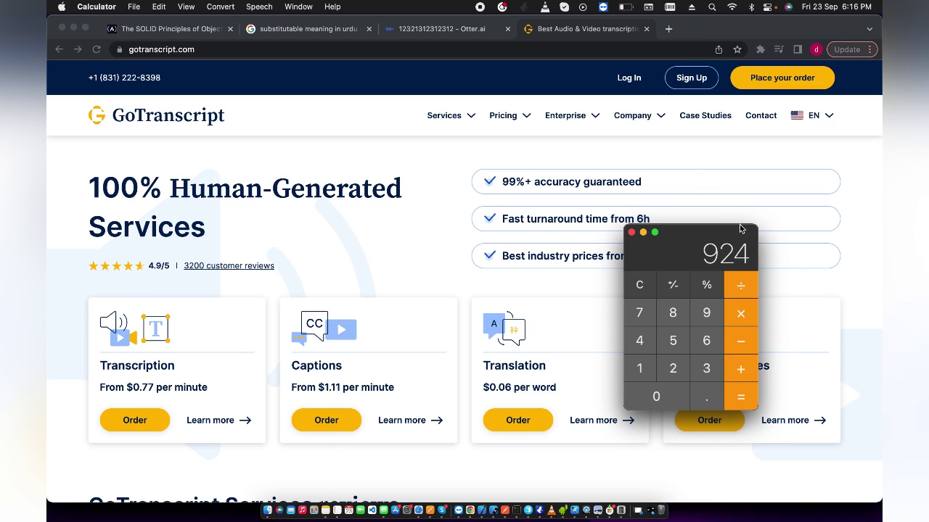
left_click_drag(676, 242, 748, 257)
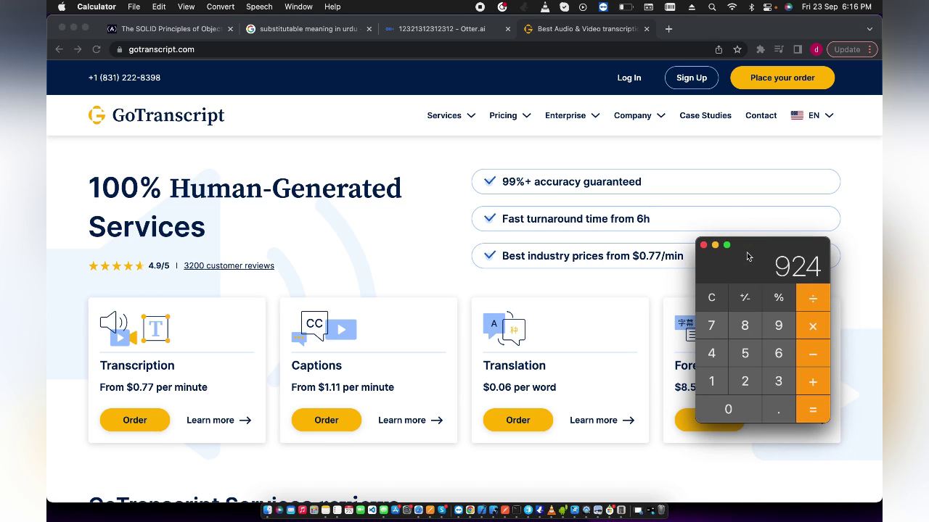